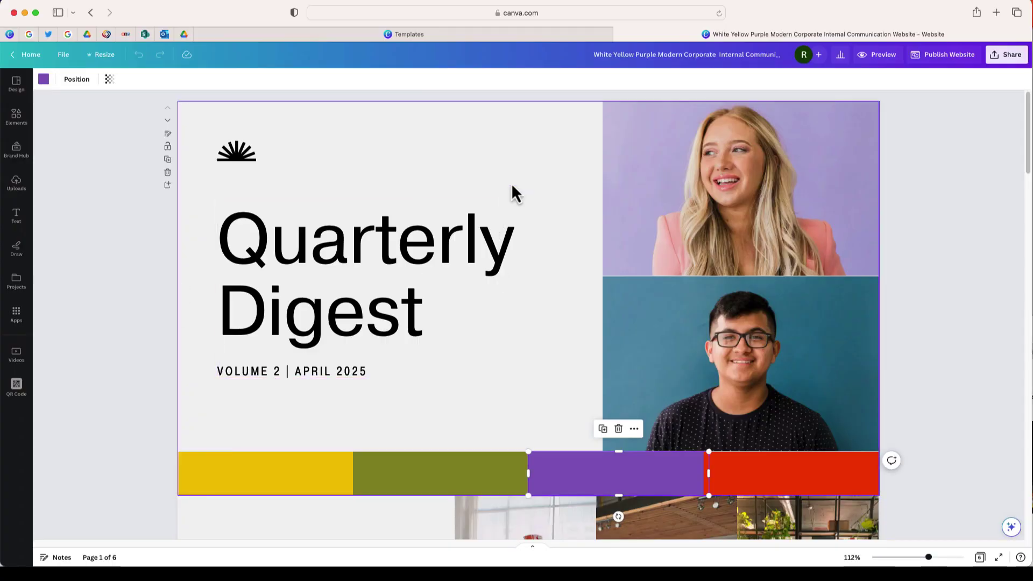
- Publish Quarterly Digest free at newsletter2025.my.canva.site and copy the live link
{"action": "left_click", "coordinate": [513, 192]}
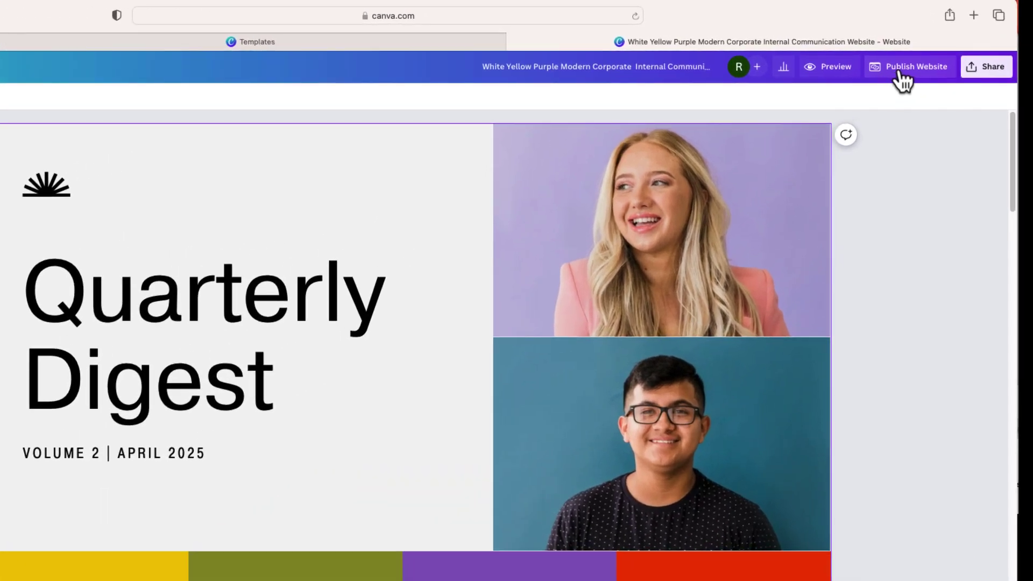
{"action": "left_click", "coordinate": [901, 72]}
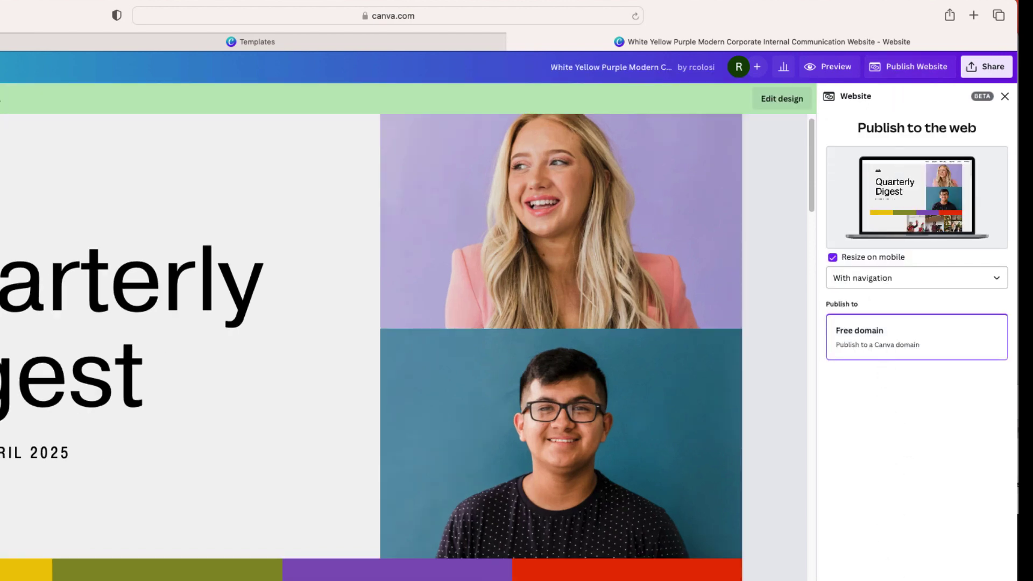
{"action": "left_click", "coordinate": [915, 337]}
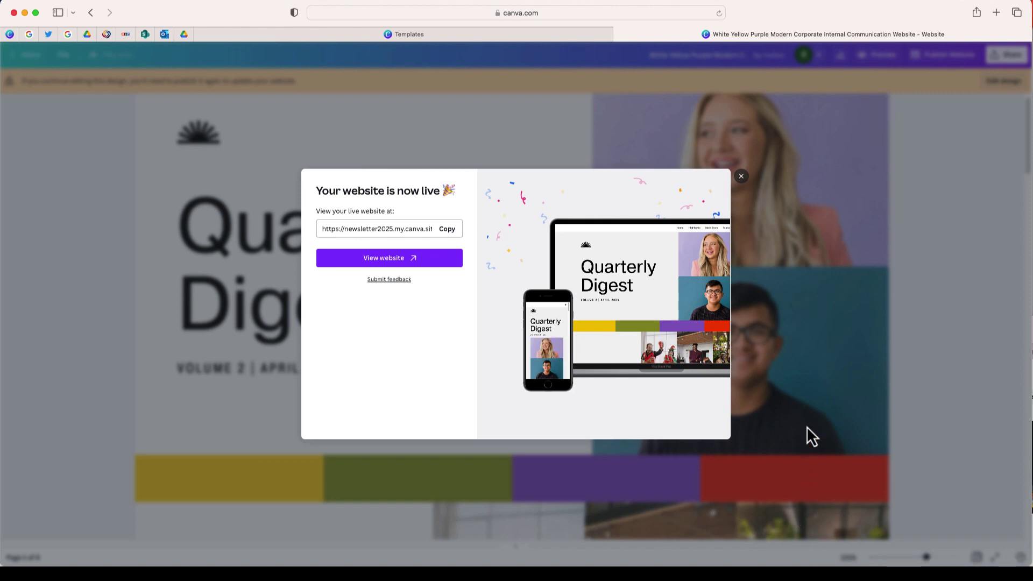
{"action": "left_click", "coordinate": [447, 228]}
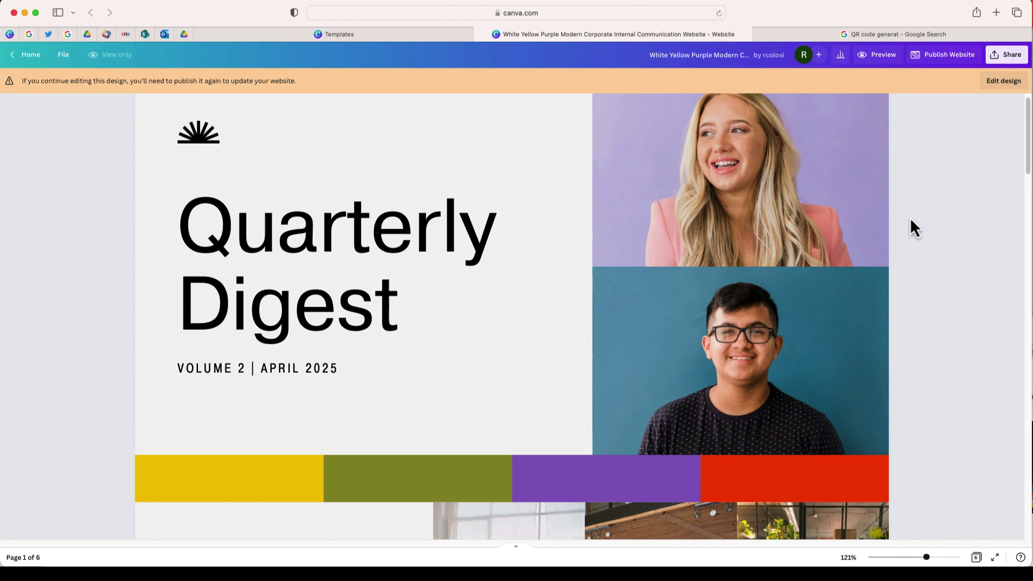
{"action": "left_click", "coordinate": [864, 36]}
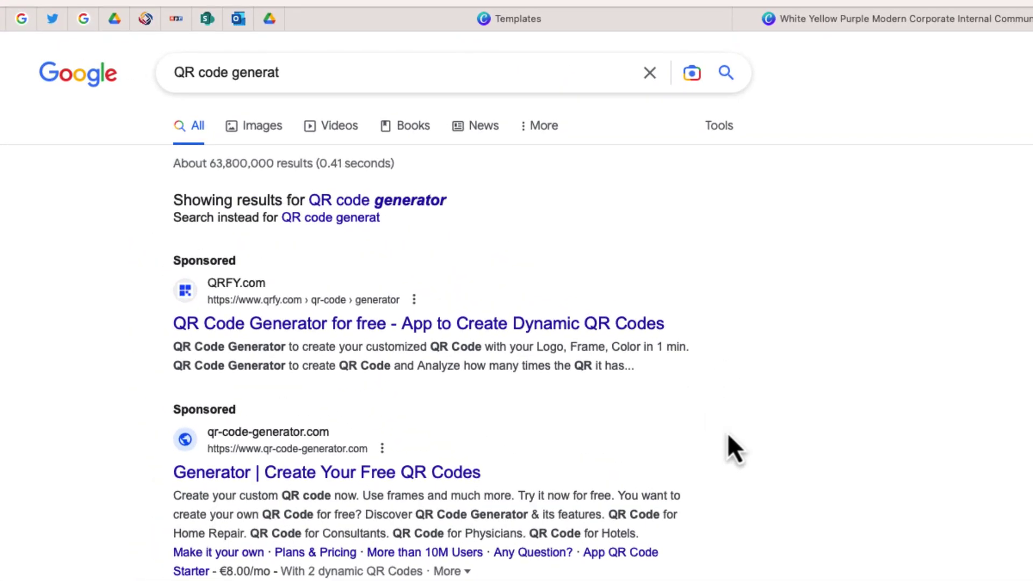
{"action": "scroll", "coordinate": [727, 432], "scroll_direction": "down", "scroll_amount": 3}
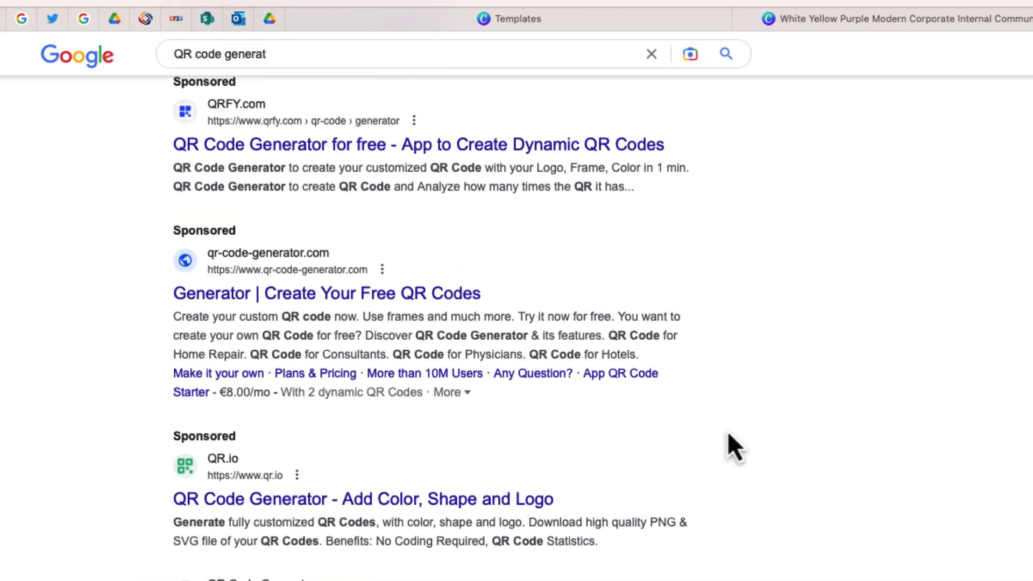
{"action": "scroll", "coordinate": [727, 431], "scroll_direction": "up", "scroll_amount": 3}
{"action": "scroll", "coordinate": [729, 428], "scroll_direction": "up", "scroll_amount": 2}
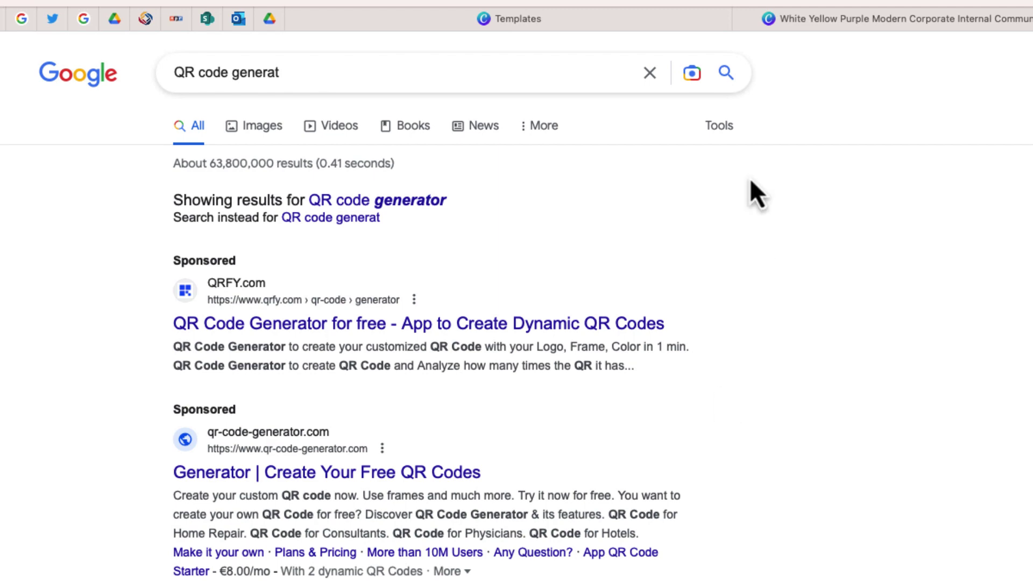
{"action": "left_click", "coordinate": [569, 37]}
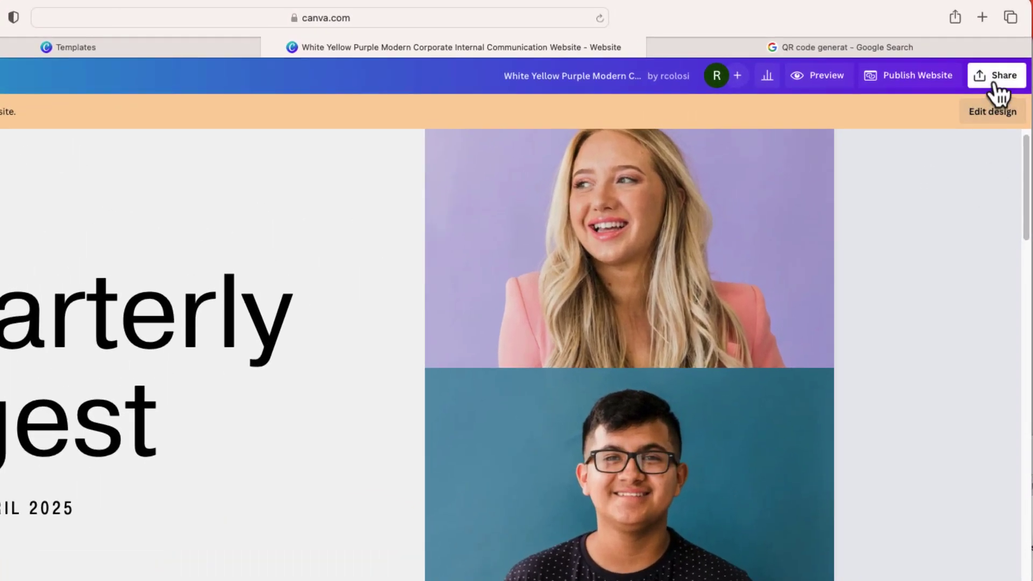
- Generate a Share-menu QR code for the pasted newsletter2025.my.canva.site link and download it
{"action": "left_click", "coordinate": [995, 79]}
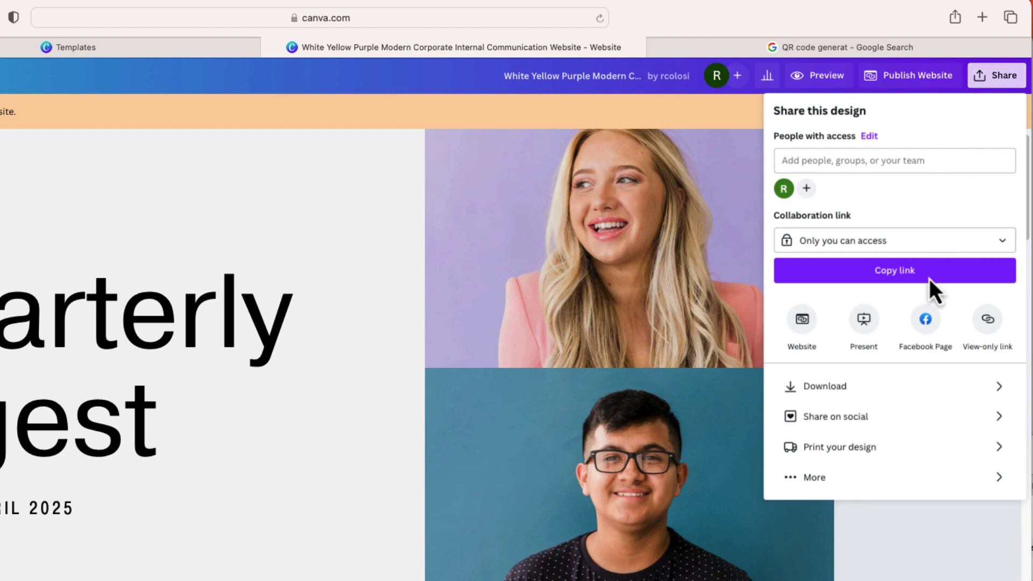
{"action": "left_click", "coordinate": [839, 484]}
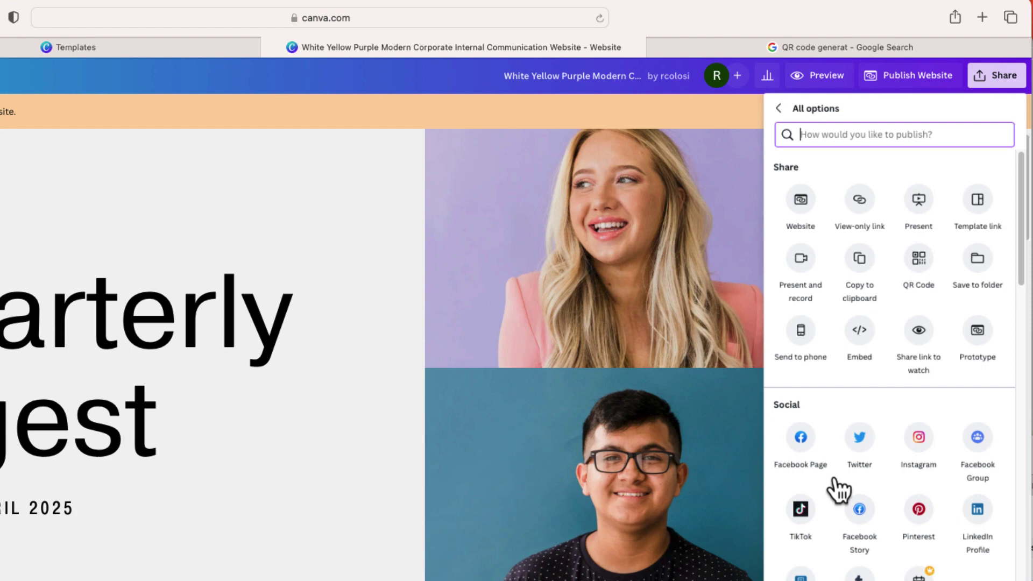
{"action": "left_click", "coordinate": [918, 260]}
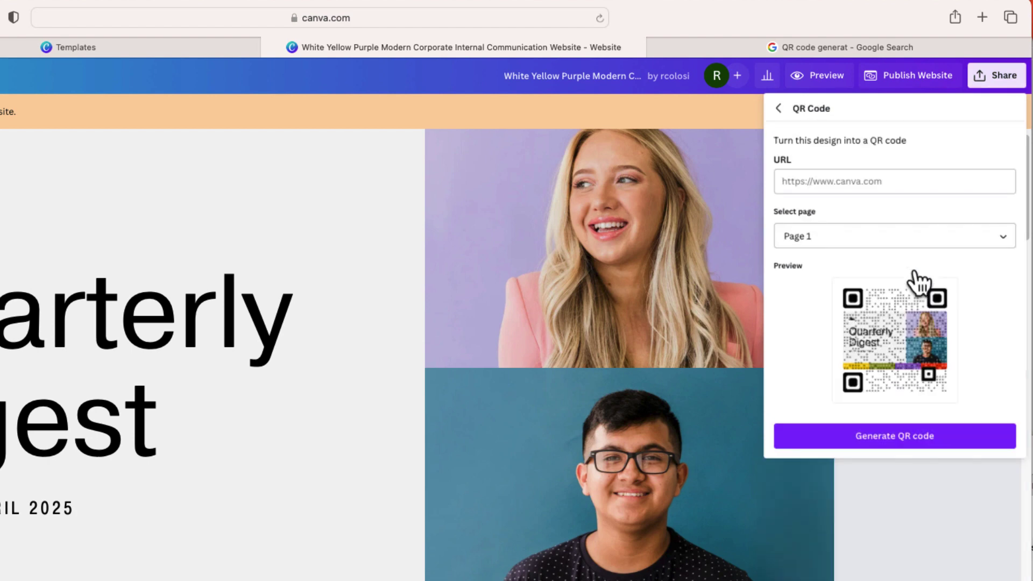
{"action": "left_click", "coordinate": [847, 182]}
{"action": "right_click", "coordinate": [848, 185]}
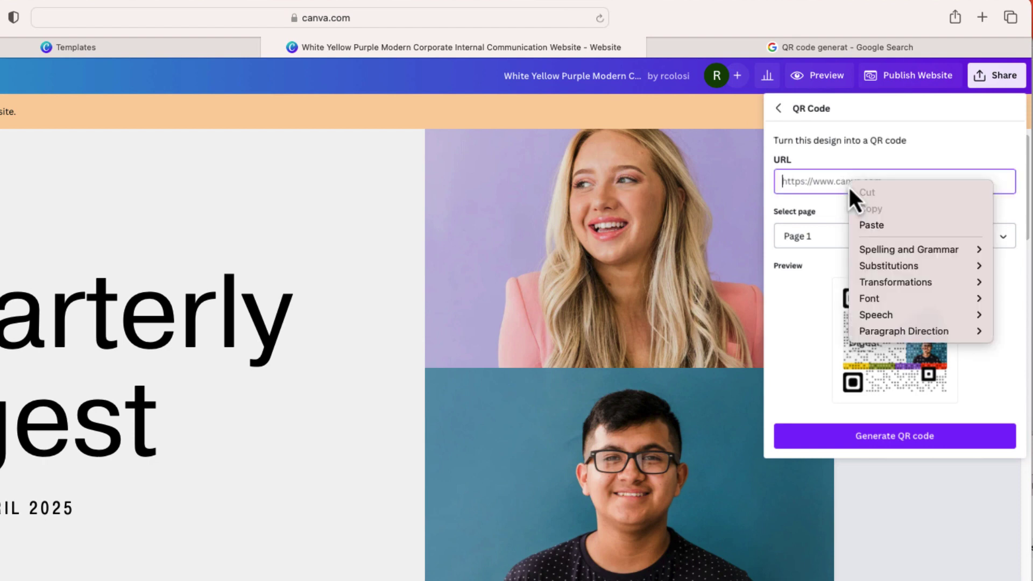
{"action": "left_click", "coordinate": [867, 225]}
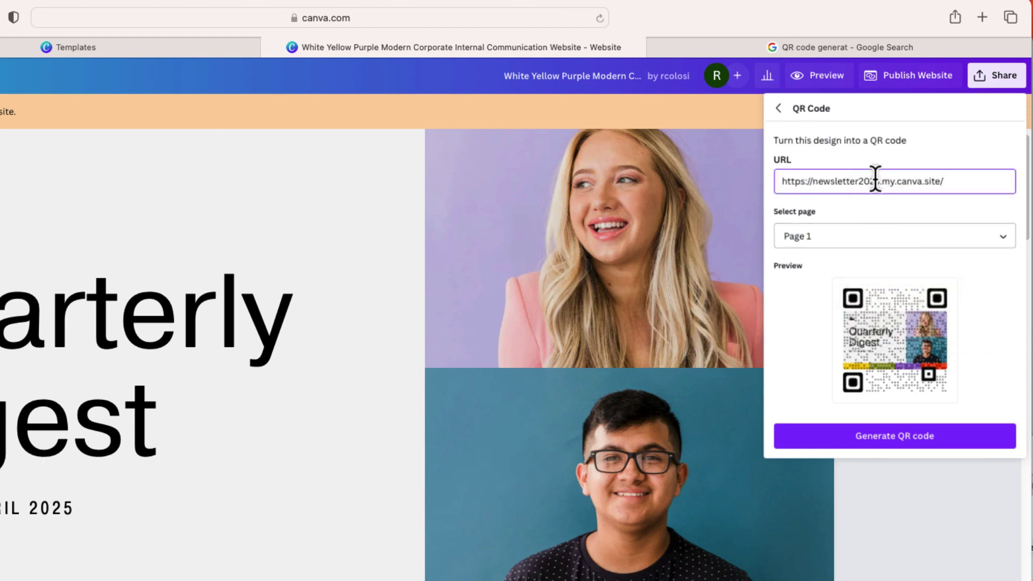
{"action": "left_click", "coordinate": [897, 437]}
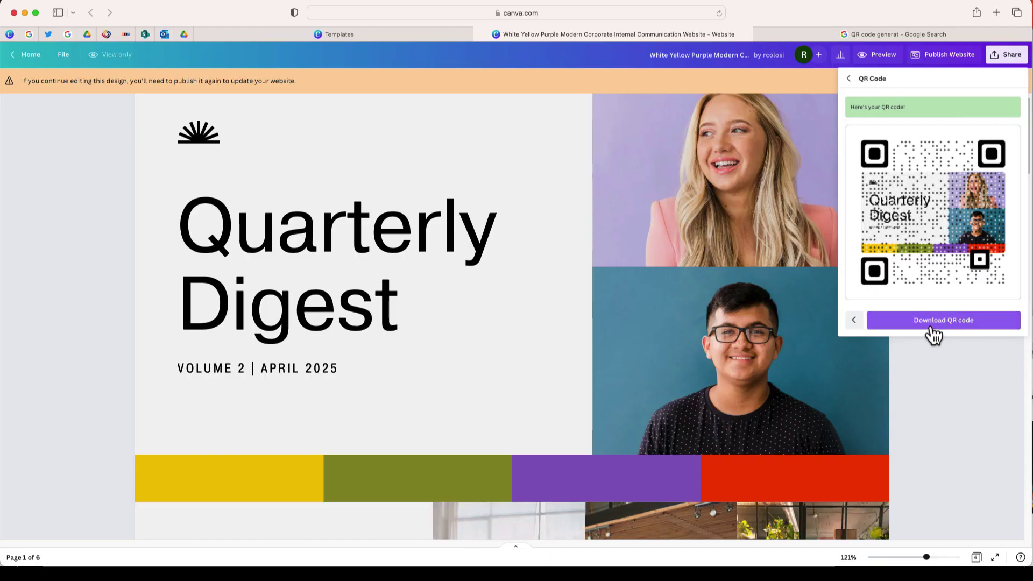
{"action": "left_click", "coordinate": [932, 325]}
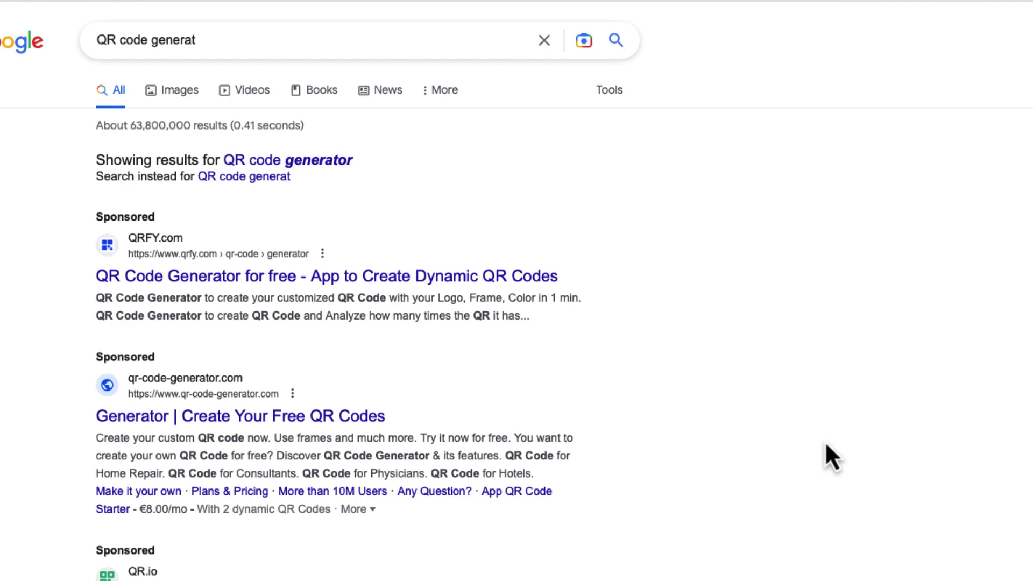
{"action": "scroll", "coordinate": [824, 441], "scroll_direction": "down", "scroll_amount": 2}
{"action": "scroll", "coordinate": [824, 439], "scroll_direction": "down", "scroll_amount": 1}
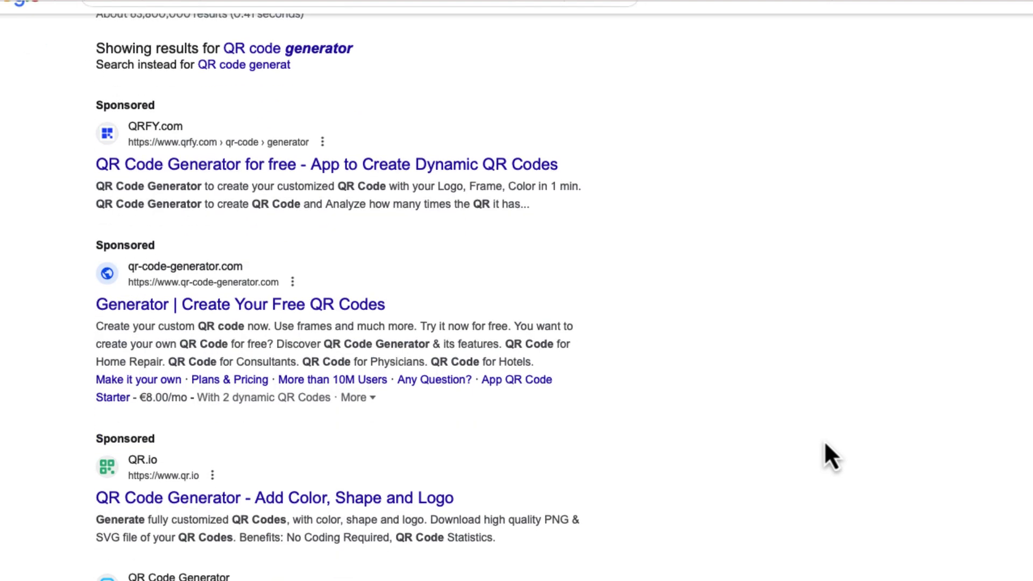
{"action": "scroll", "coordinate": [824, 440], "scroll_direction": "up", "scroll_amount": 2}
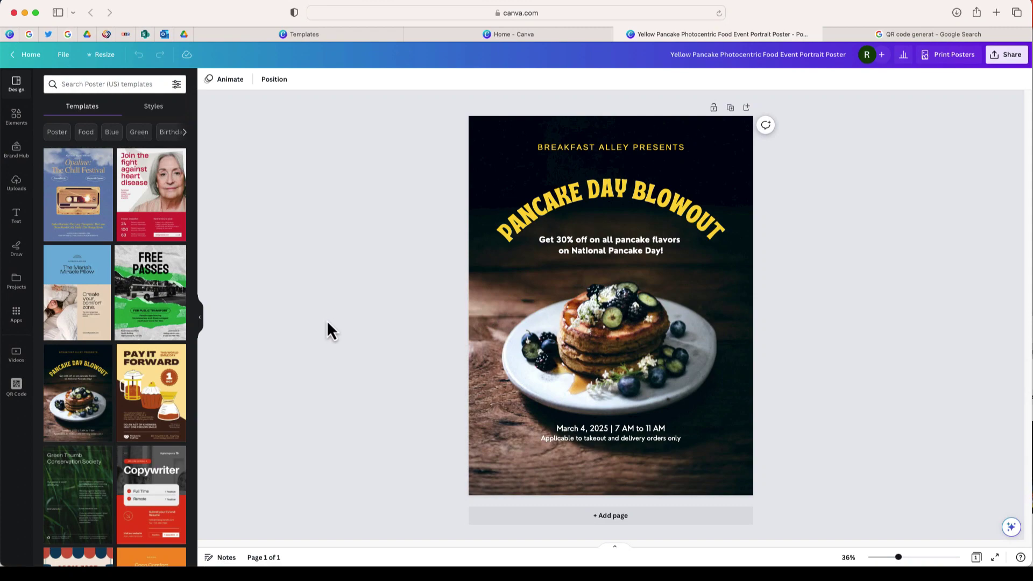
{"action": "left_click", "coordinate": [16, 316]}
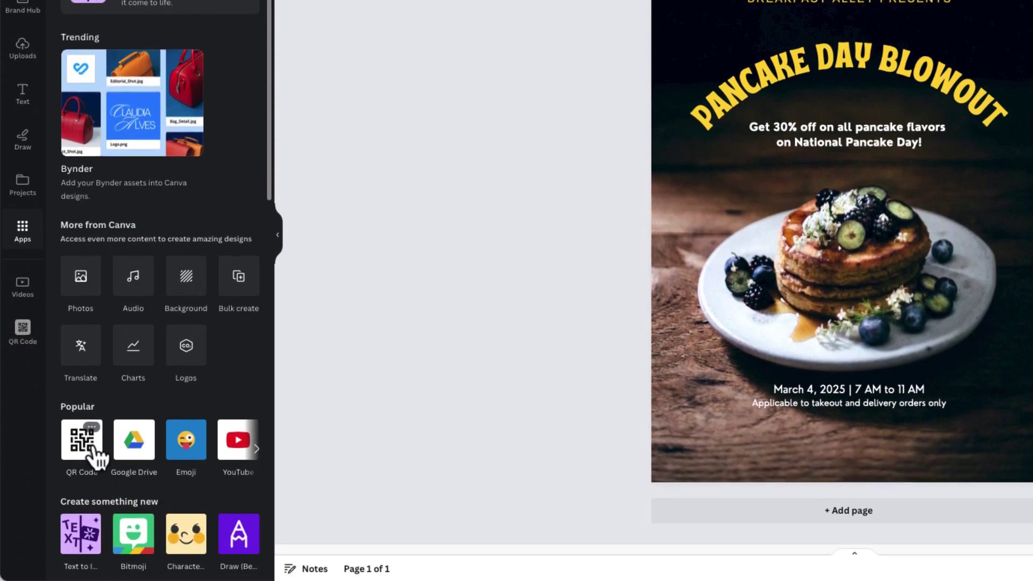
{"action": "left_click", "coordinate": [94, 457]}
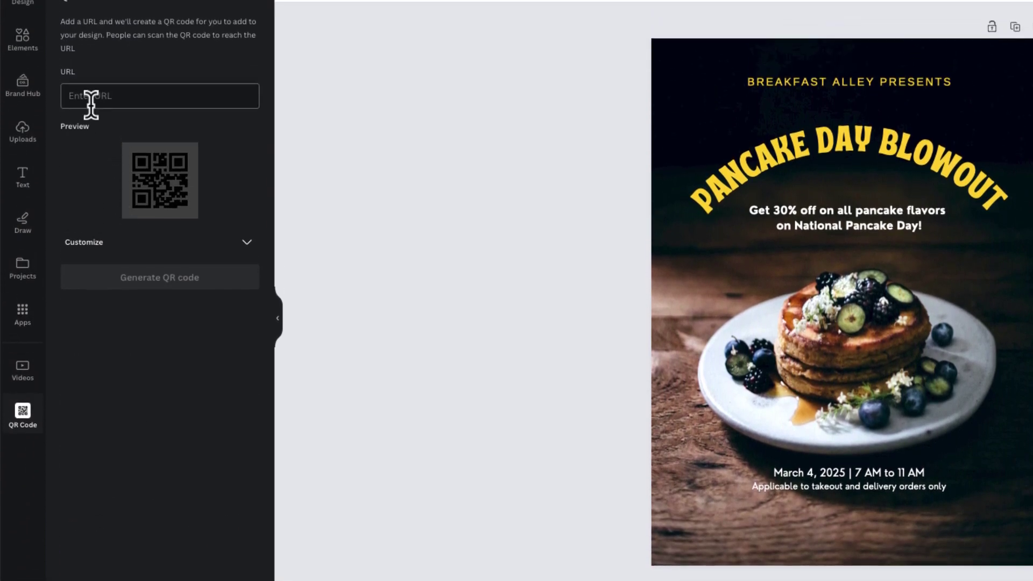
{"action": "right_click", "coordinate": [96, 103]}
{"action": "left_click", "coordinate": [120, 145]}
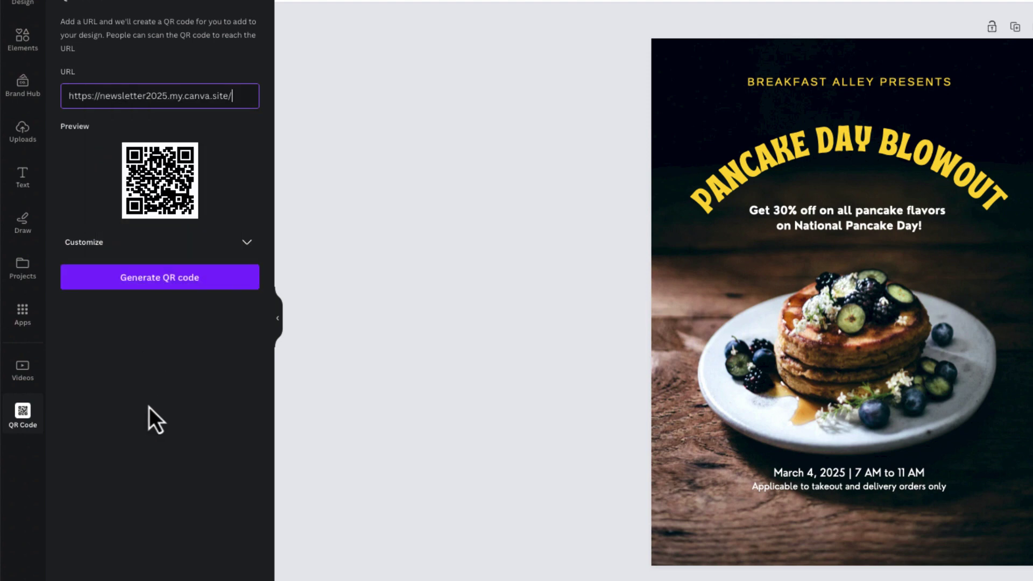
{"action": "left_click", "coordinate": [180, 284]}
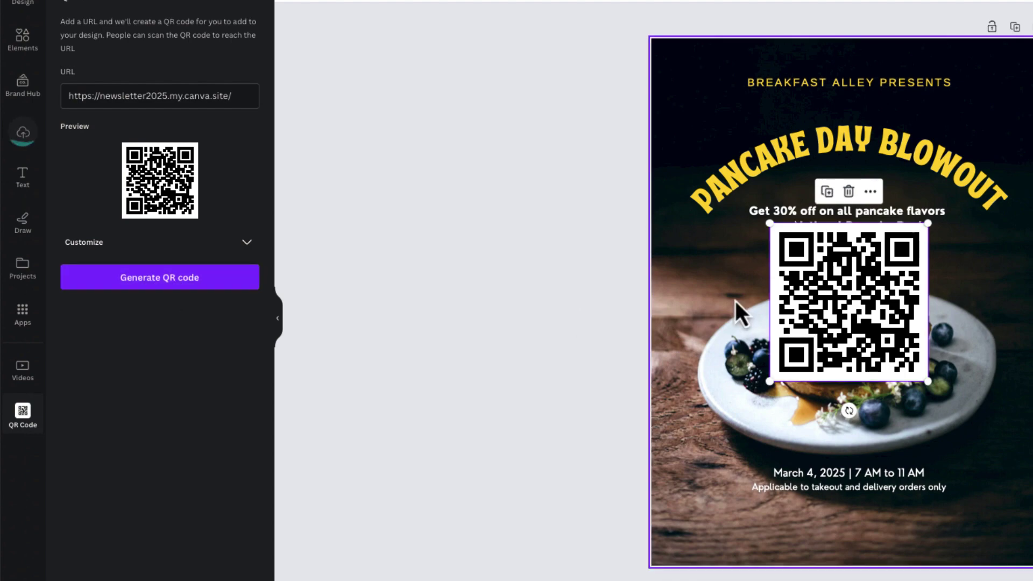
- Move the QR code to the poster's lower left and resize it smaller
{"action": "left_click_drag", "start_coordinate": [864, 317], "coordinate": [807, 424]}
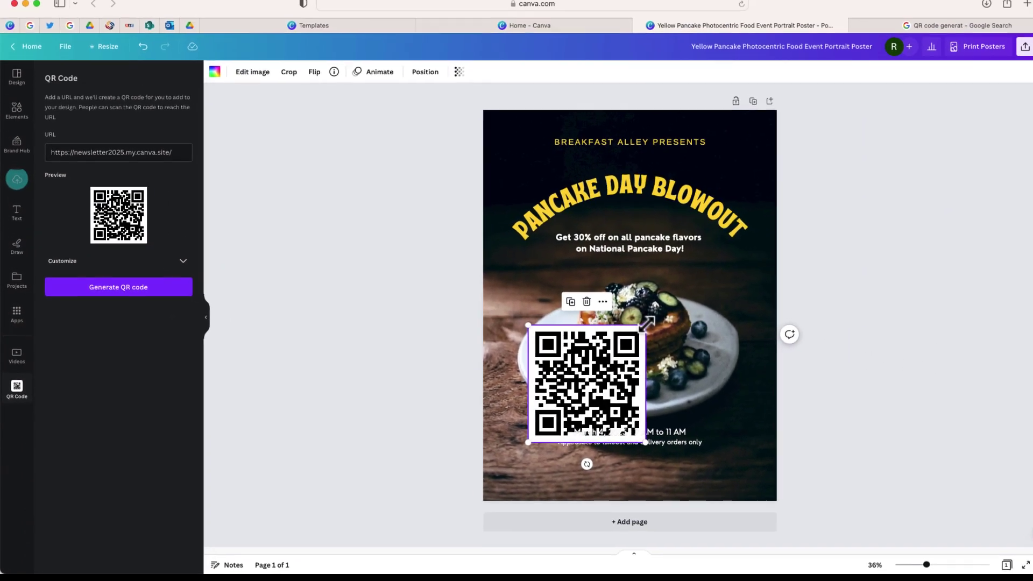
{"action": "mouse_move", "coordinate": [640, 327]}
{"action": "left_mouse_down"}
{"action": "mouse_move", "coordinate": [593, 360]}
{"action": "mouse_move", "coordinate": [537, 453]}
{"action": "left_mouse_up"}
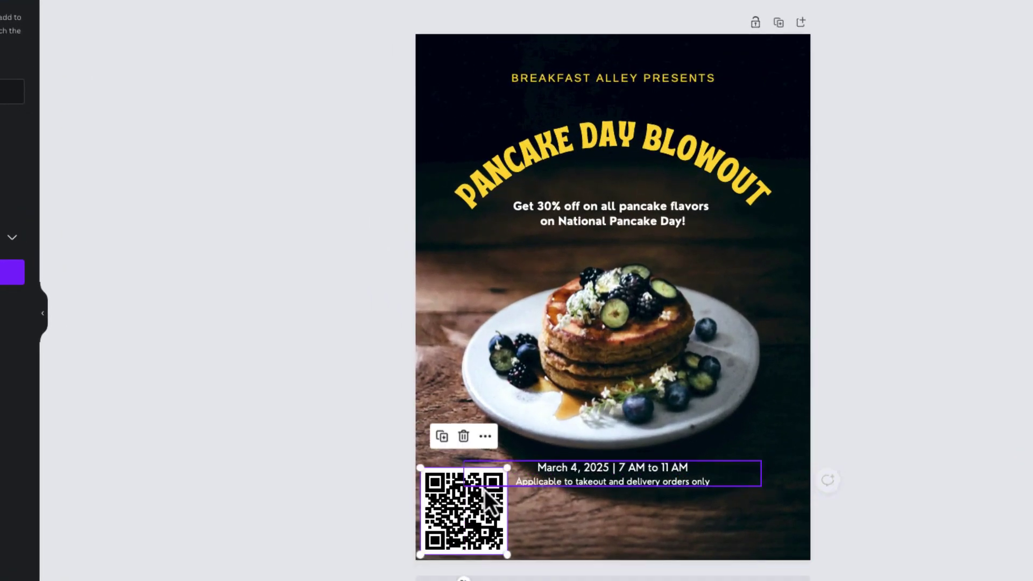
{"action": "left_click", "coordinate": [315, 494]}
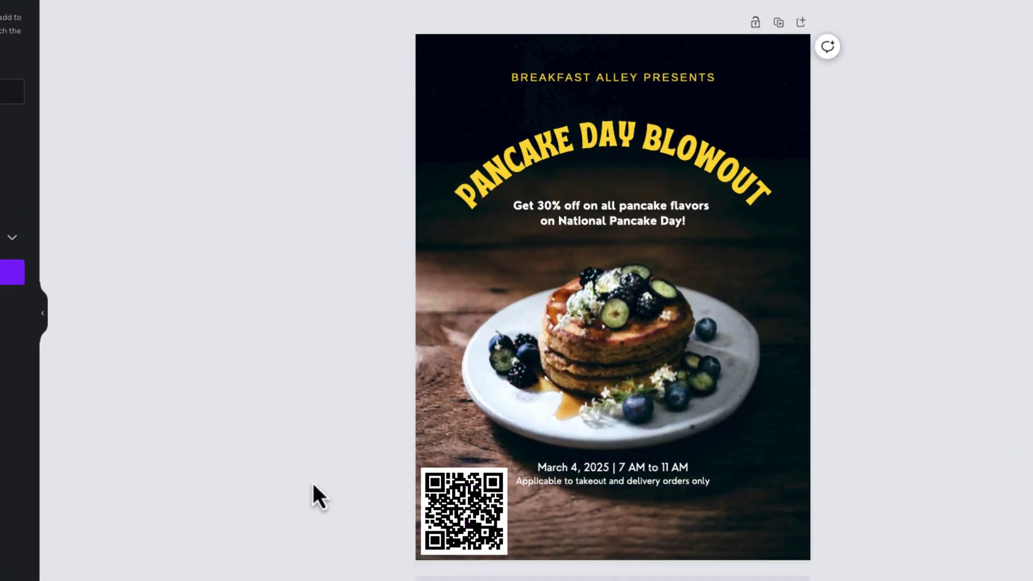